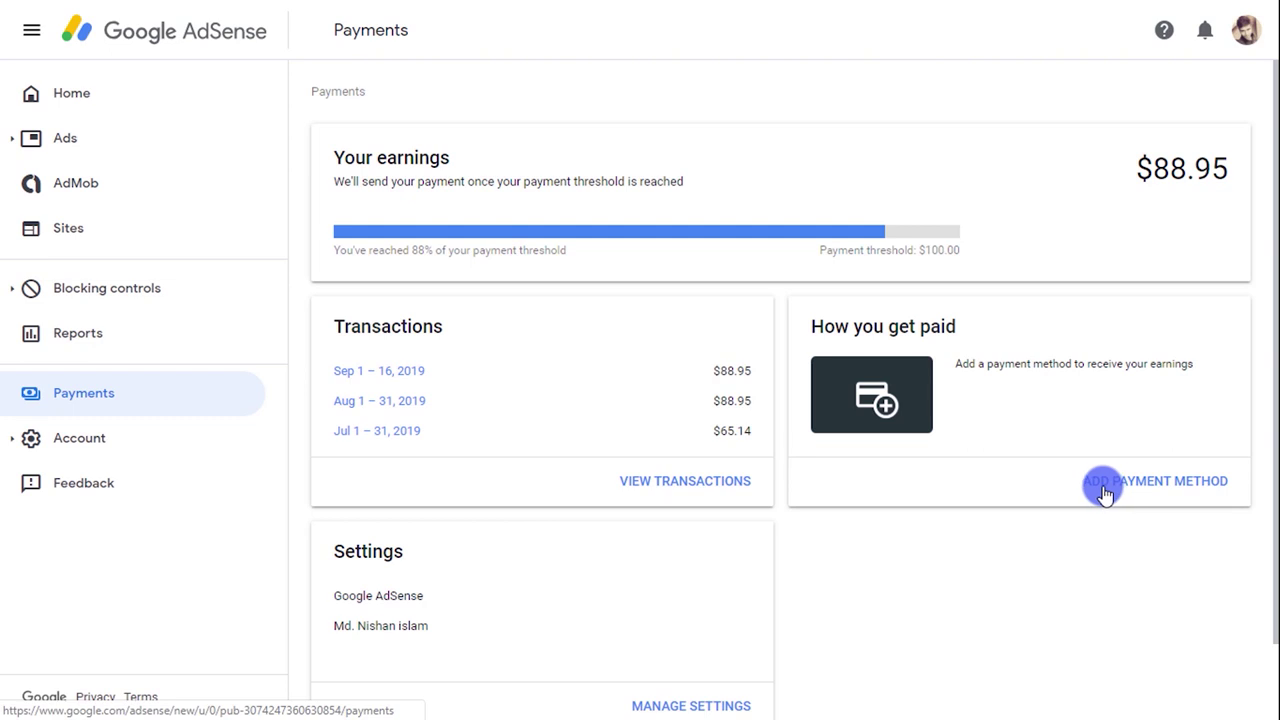
# Start adding a payment method for receiving the earnings and choose to add new wire transfer details.
pyautogui.click(1187, 488)
pyautogui.click(866, 294)
pyautogui.click(600, 205)
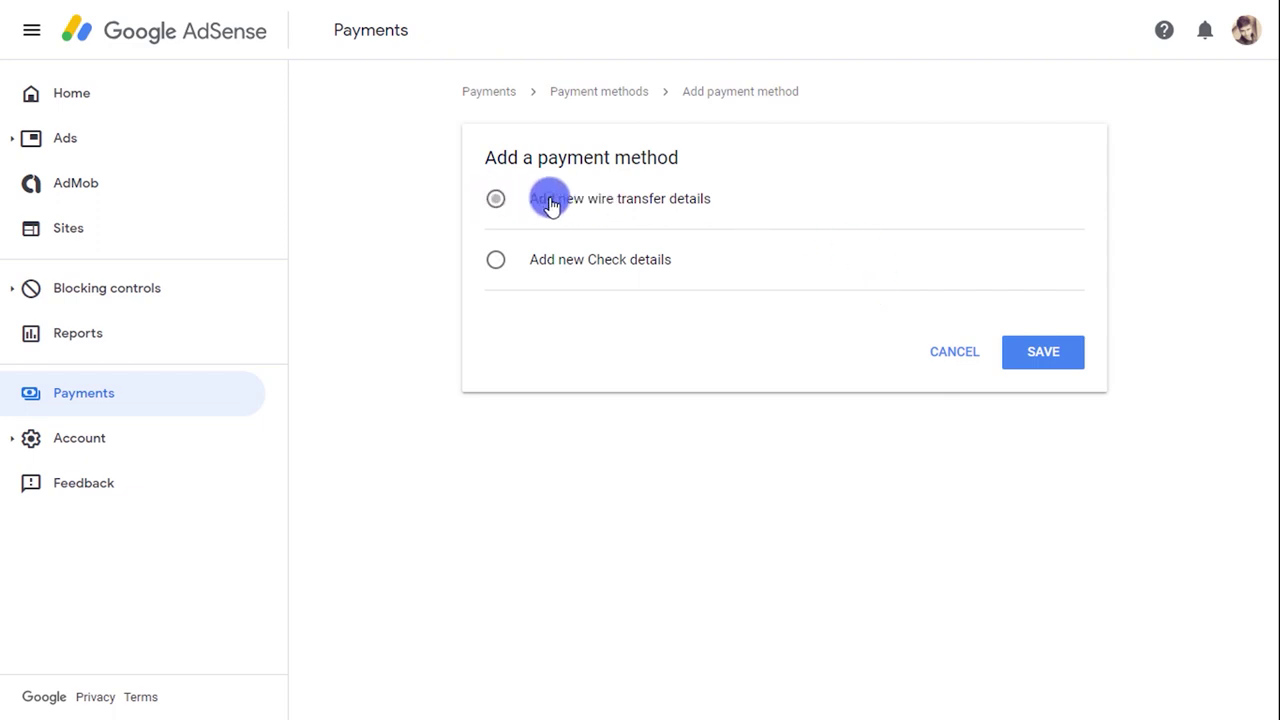
pyautogui.click(600, 264)
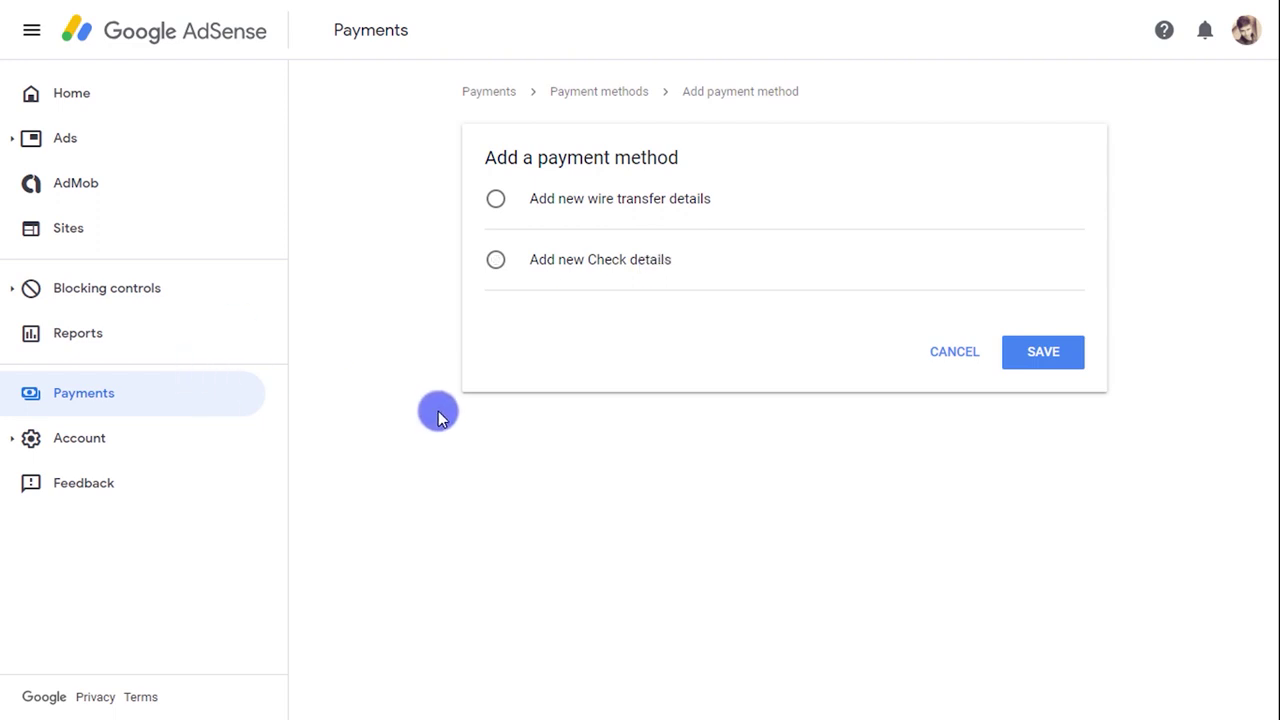
pyautogui.click(494, 204)
pyautogui.scroll(-2, 640, 330)
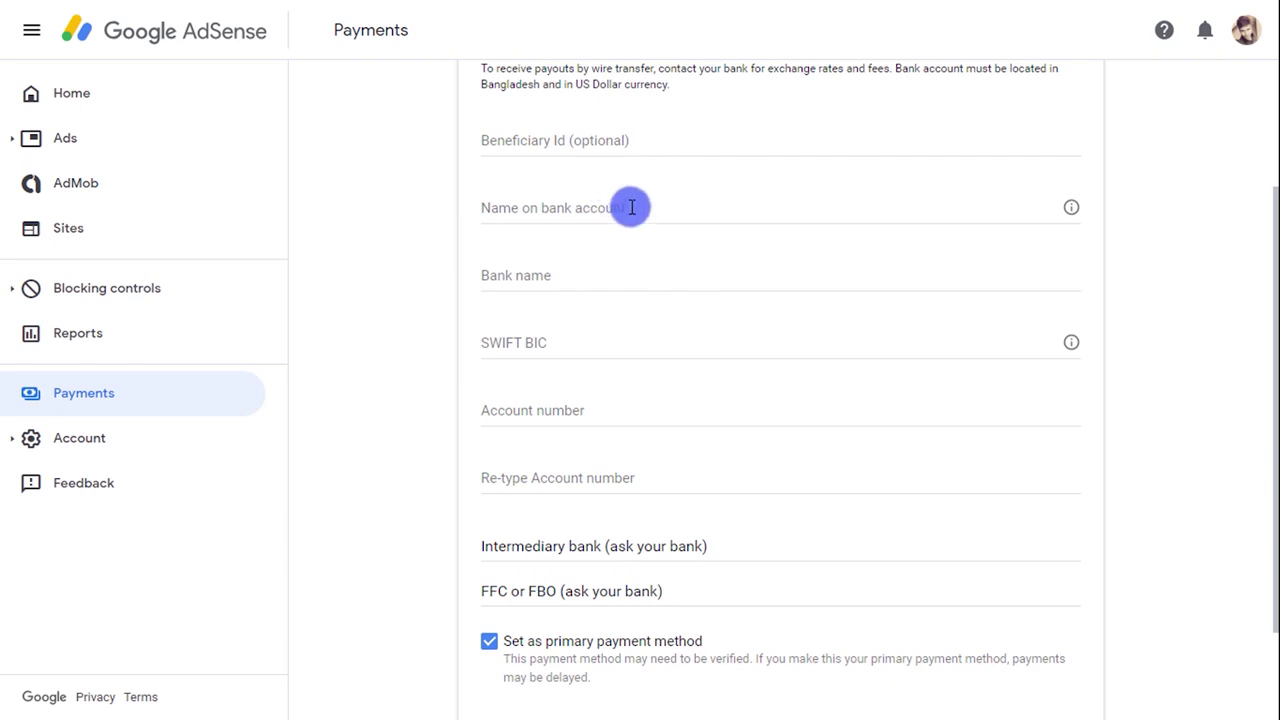
# Enter the account holder's full name as the name on the bank account.
pyautogui.scroll(1, 568, 220)
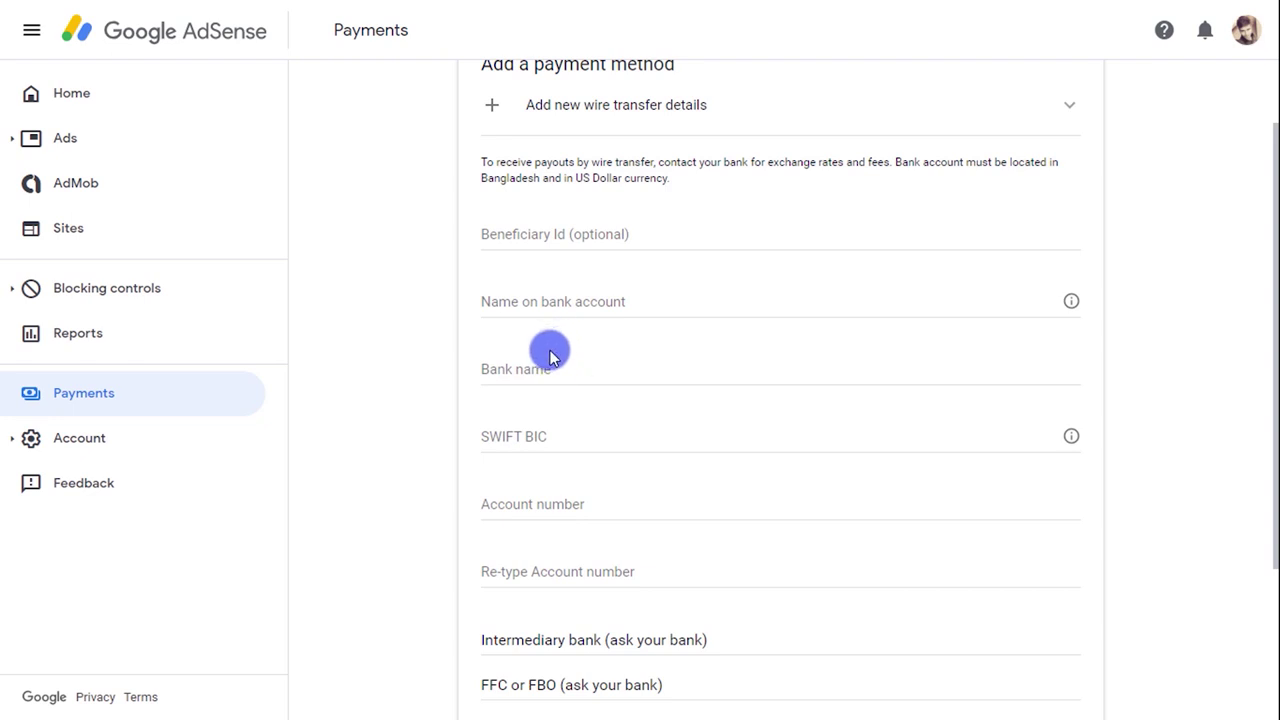
pyautogui.click(576, 304)
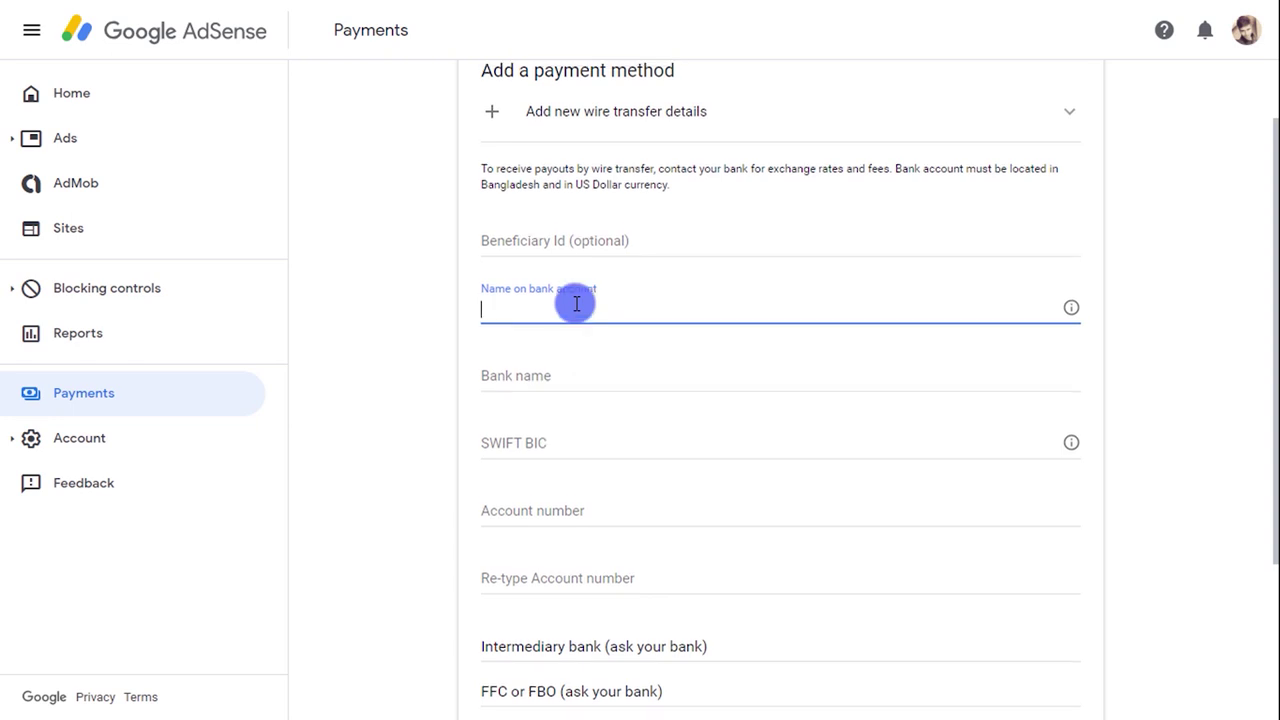
pyautogui.scroll(1, 576, 303)
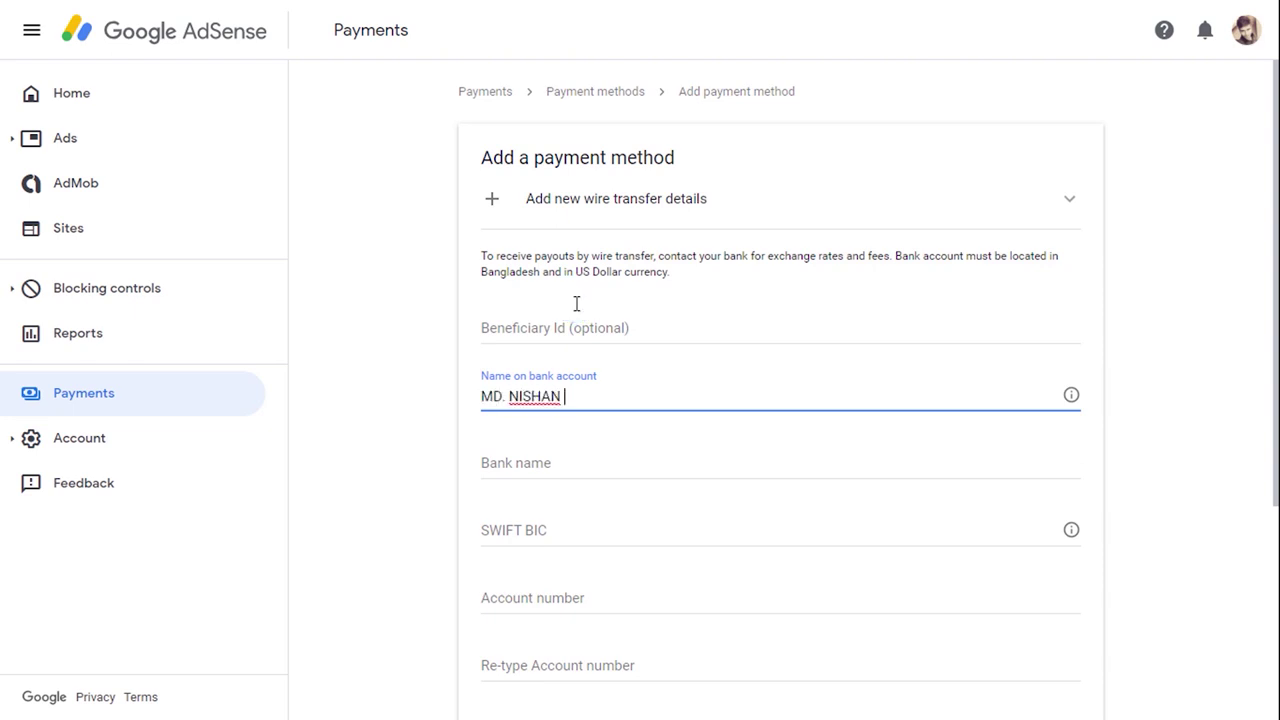
pyautogui.write('M')
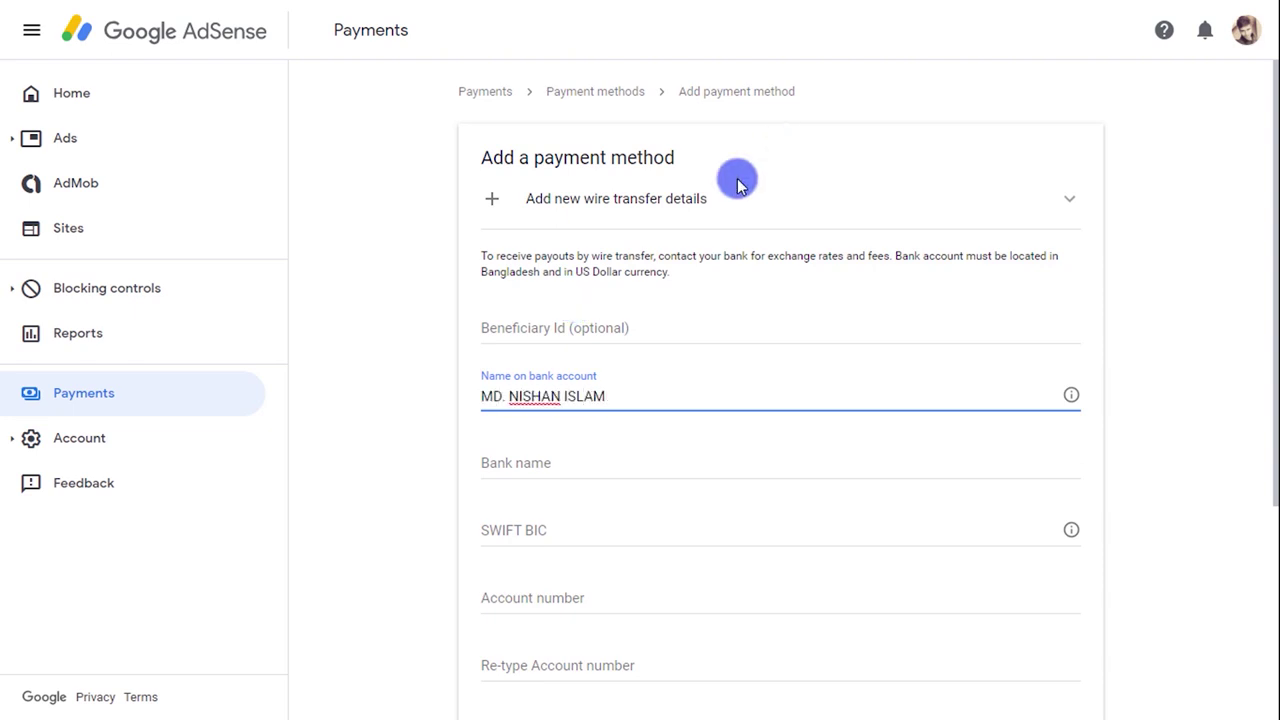
pyautogui.scroll(-1, 728, 420)
# Copy the bank title "Dutch-Bangla Bank" from the already open Google search results for dbbl.
pyautogui.click(566, 394)
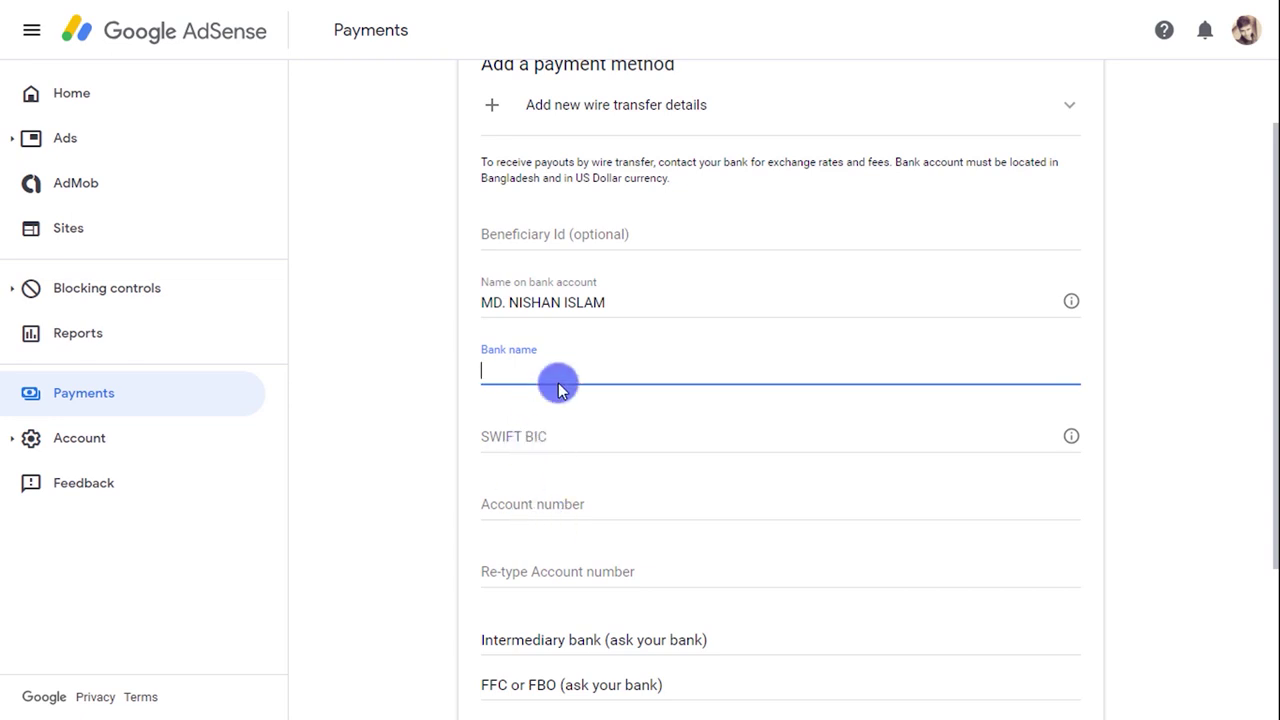
pyautogui.click(363, 290)
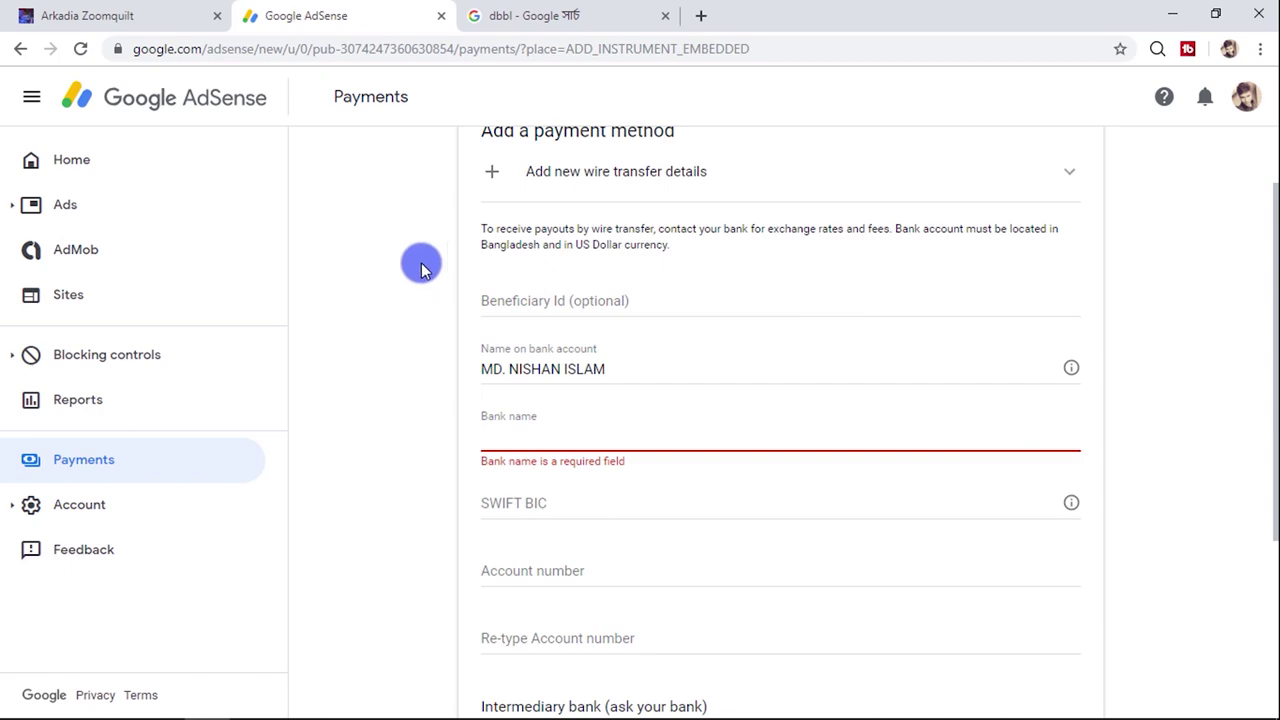
pyautogui.click(545, 22)
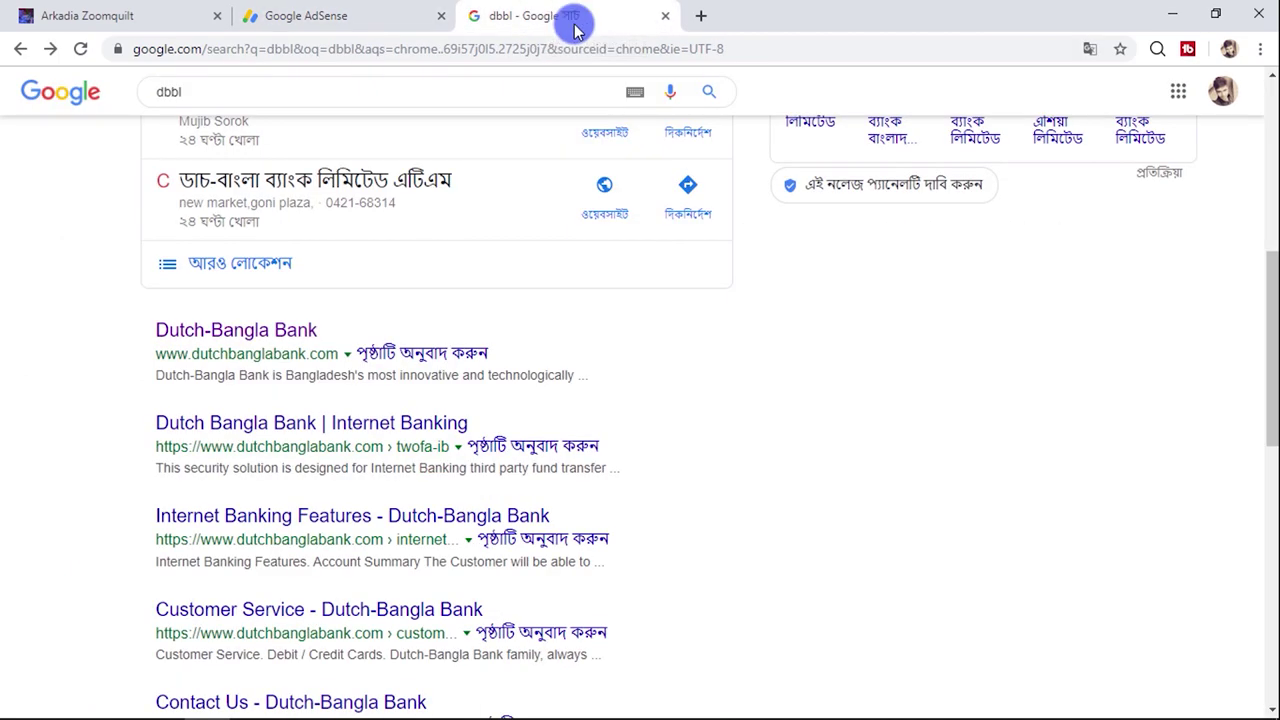
pyautogui.scroll(4, 337, 186)
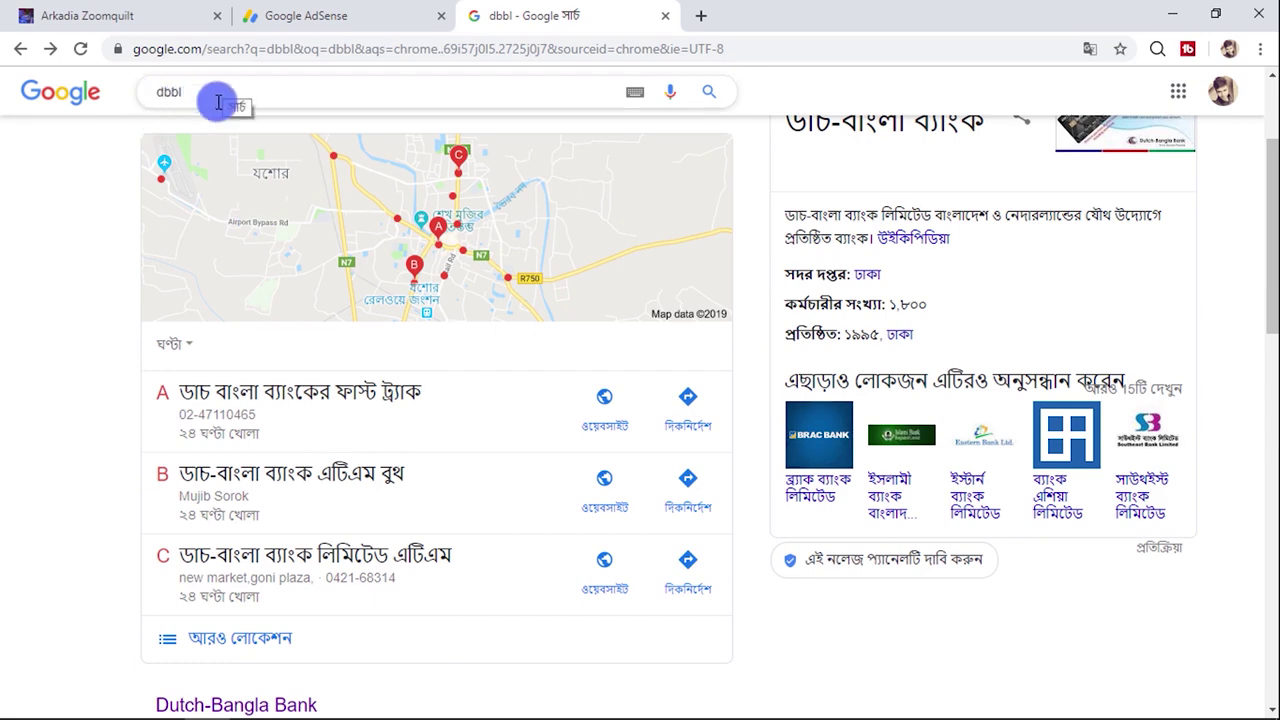
pyautogui.scroll(-4, 357, 351)
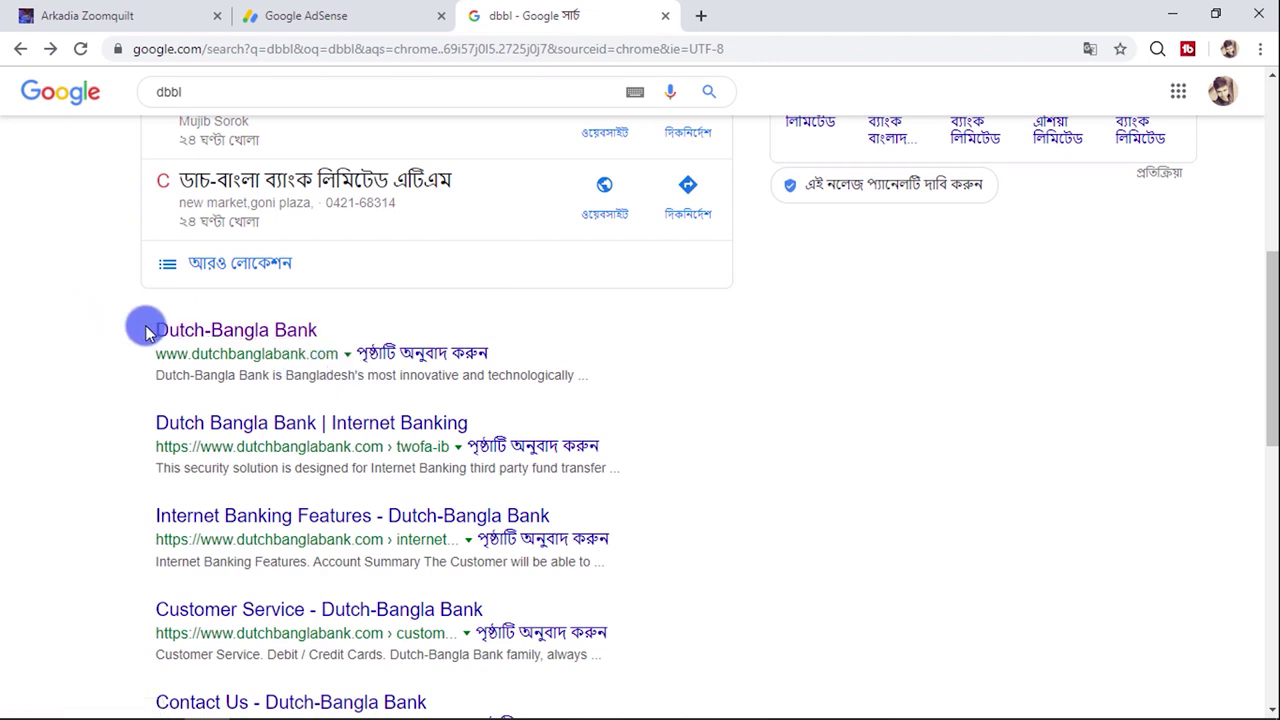
pyautogui.moveTo(174, 330); pyautogui.dragTo(300, 342)
pyautogui.rightClick(300, 342)
pyautogui.click(320, 486)
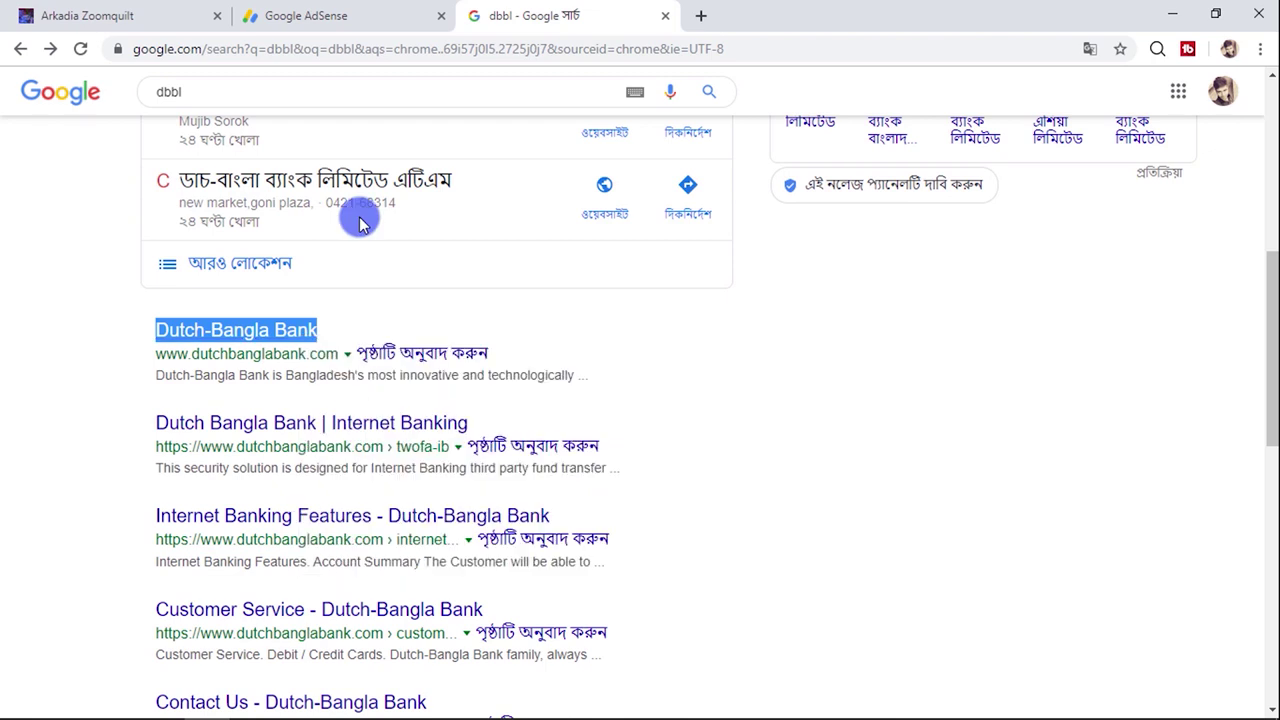
# Return to the AdSense wire transfer form and paste "Dutch-Bangla Bank" as the bank name.
pyautogui.click(393, 15)
pyautogui.click(543, 428)
pyautogui.rightClick(549, 437)
pyautogui.click(630, 290)
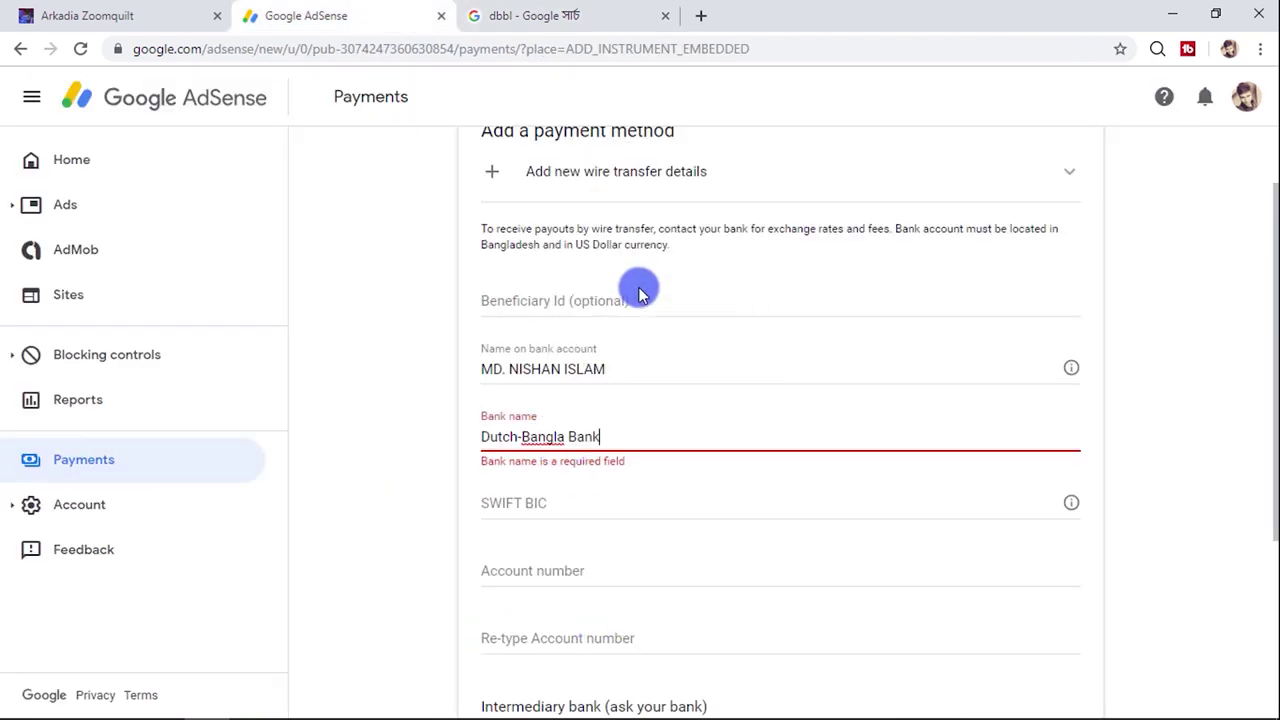
pyautogui.click(1142, 484)
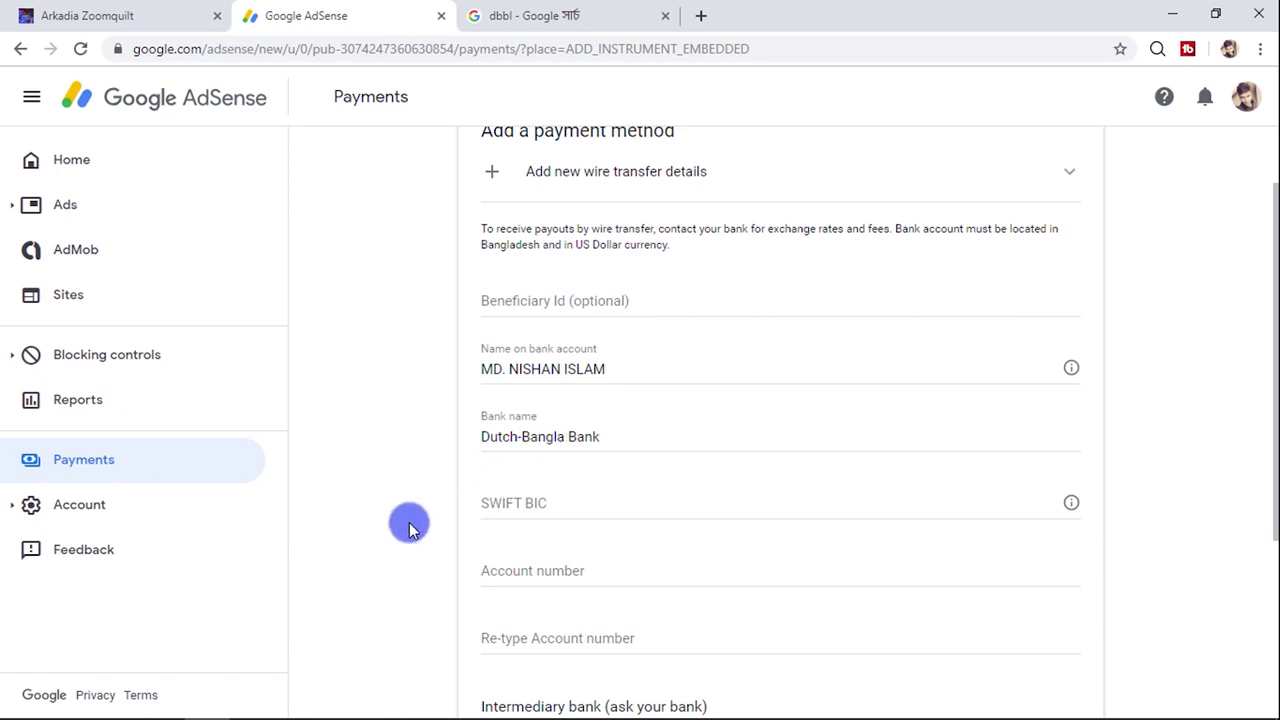
# Open the Dutch-Bangla Bank website from the search results and copy the SWIFT code DBBLBDDH from its footer.
pyautogui.click(612, 10)
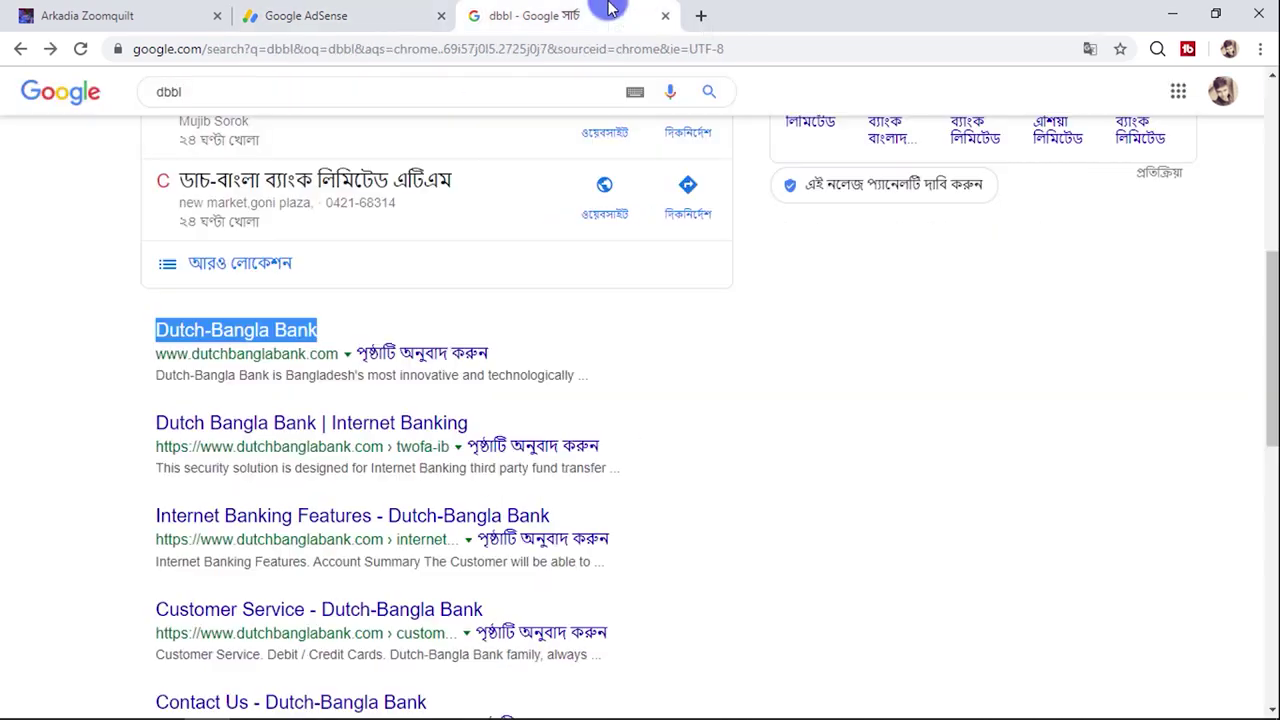
pyautogui.click(268, 338)
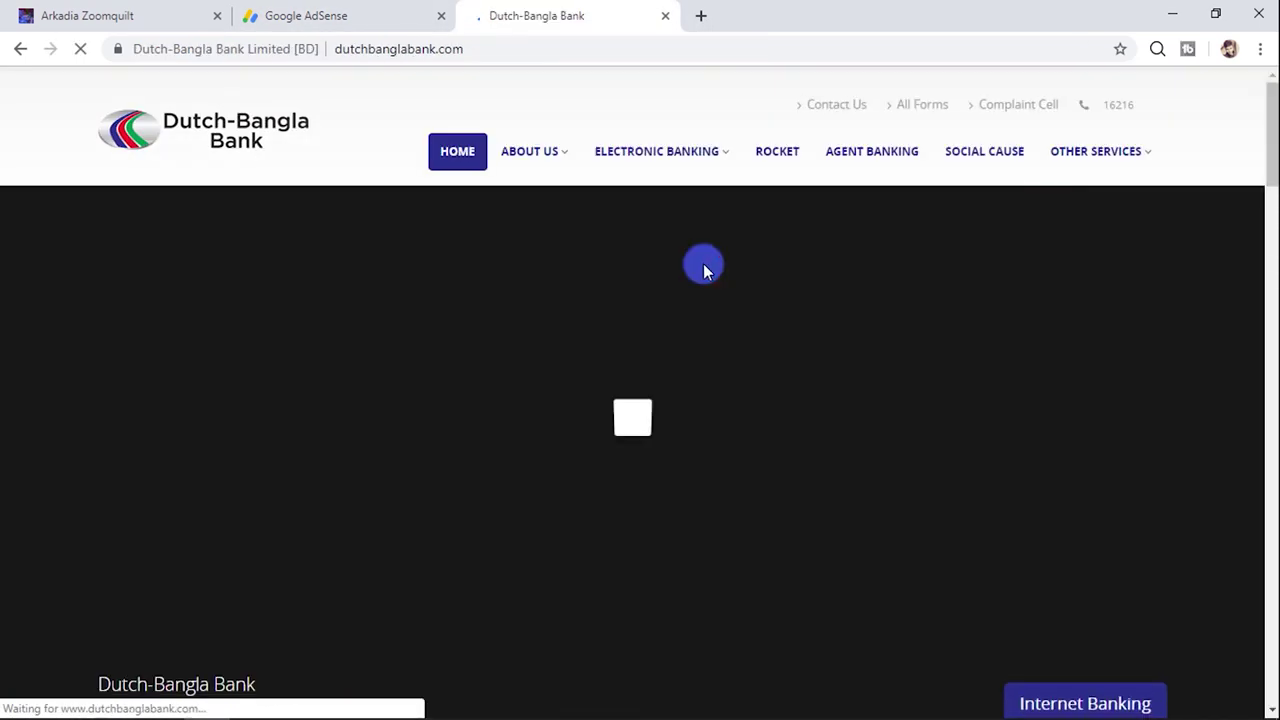
pyautogui.scroll(-20, 883, 374)
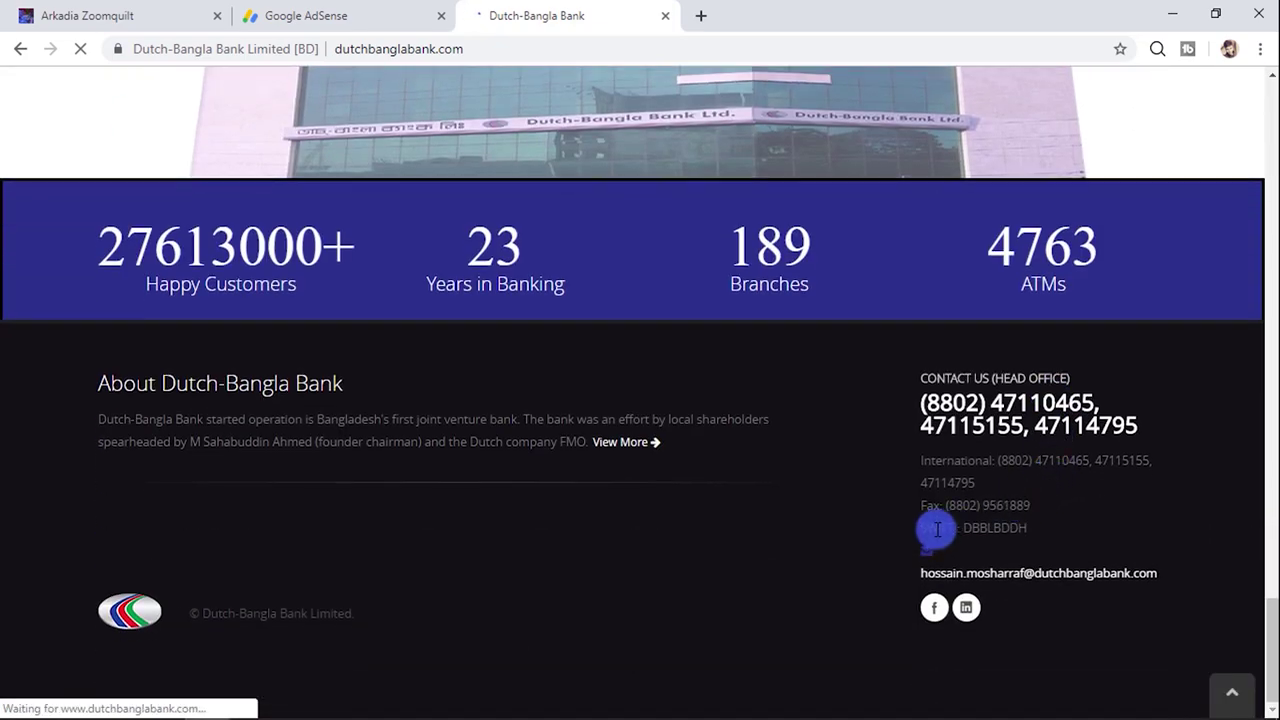
pyautogui.moveTo(966, 530); pyautogui.dragTo(1027, 533)
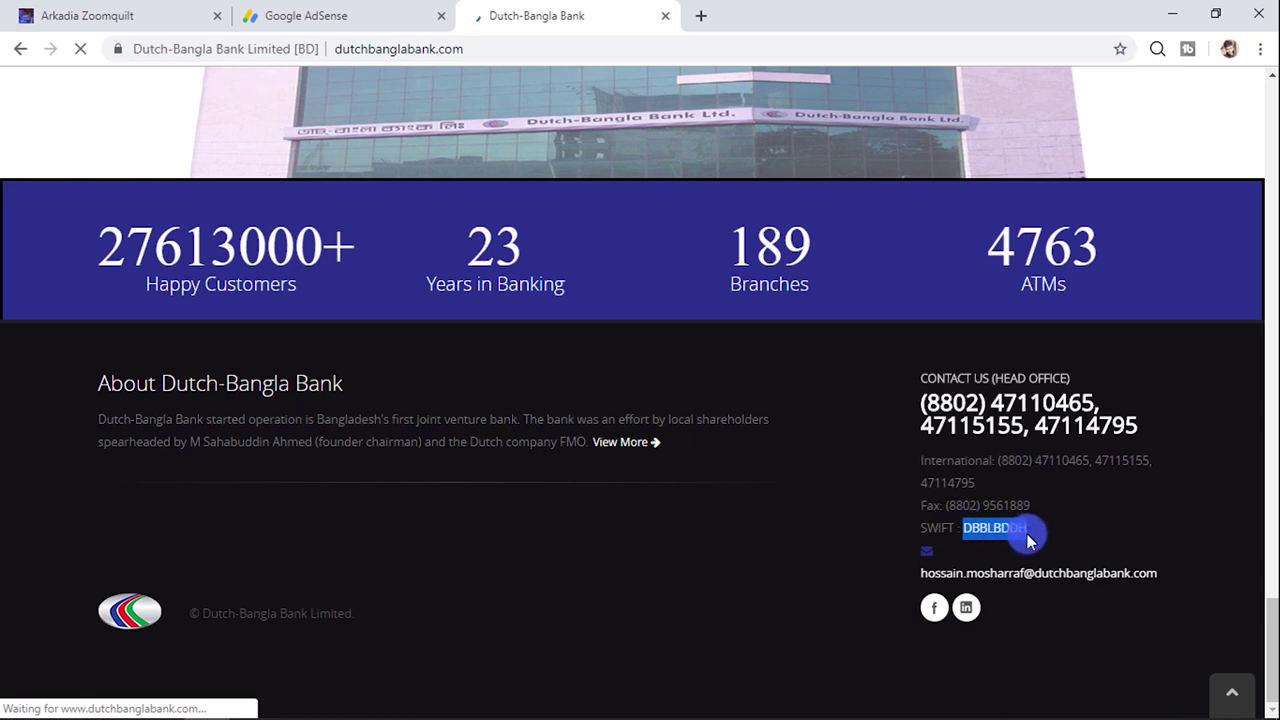
pyautogui.rightClick(1022, 531)
pyautogui.click(1020, 542)
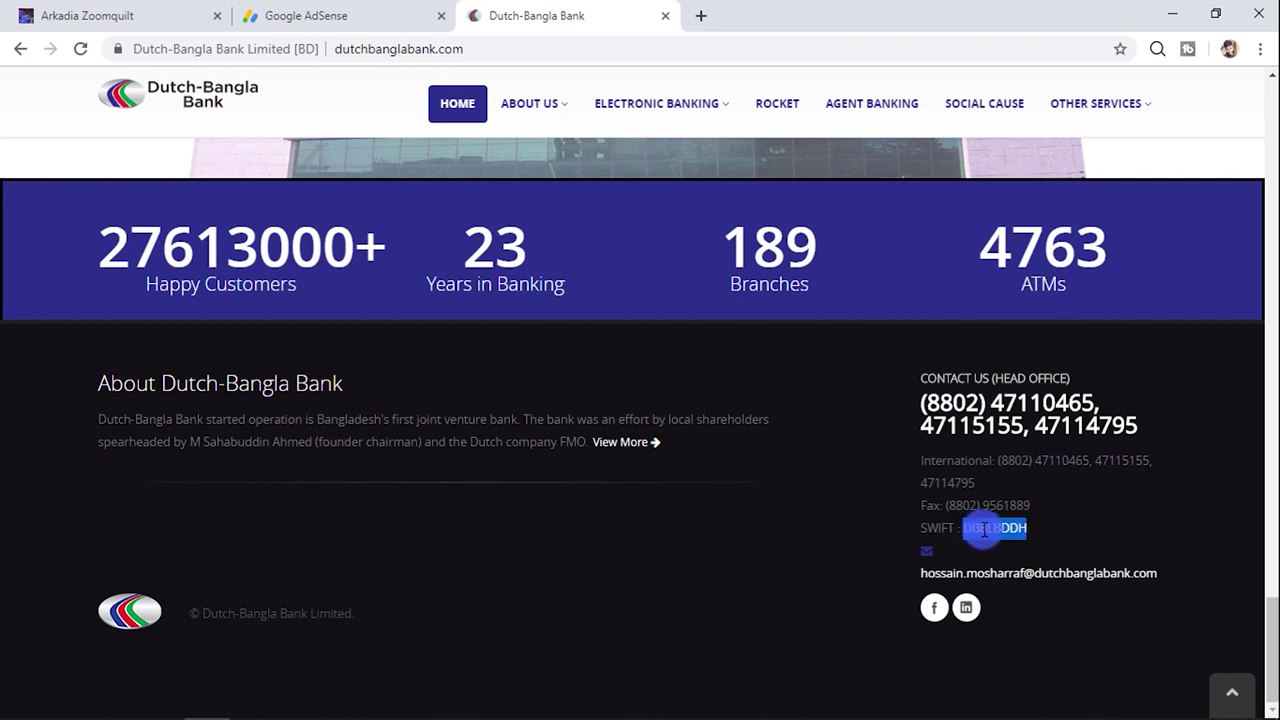
# Return to the AdSense wire transfer form and paste DBBLBDDH as the SWIFT BIC.
pyautogui.click(337, 15)
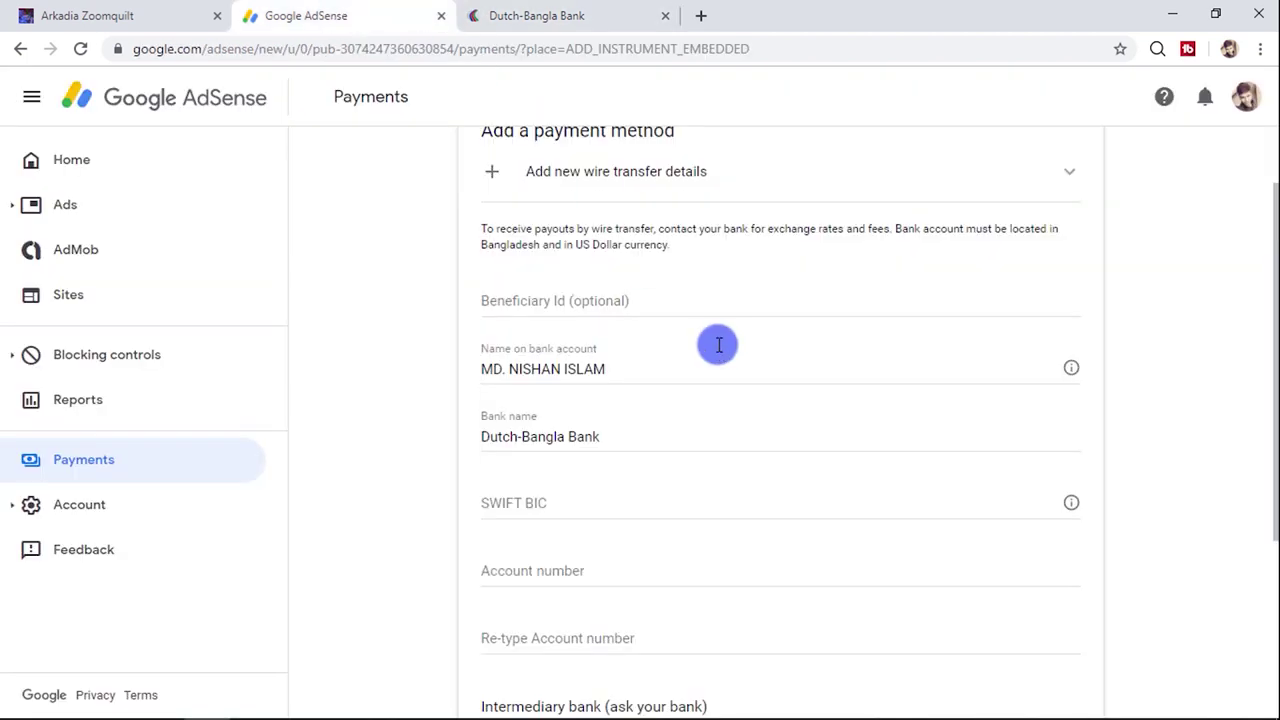
pyautogui.scroll(-2, 560, 410)
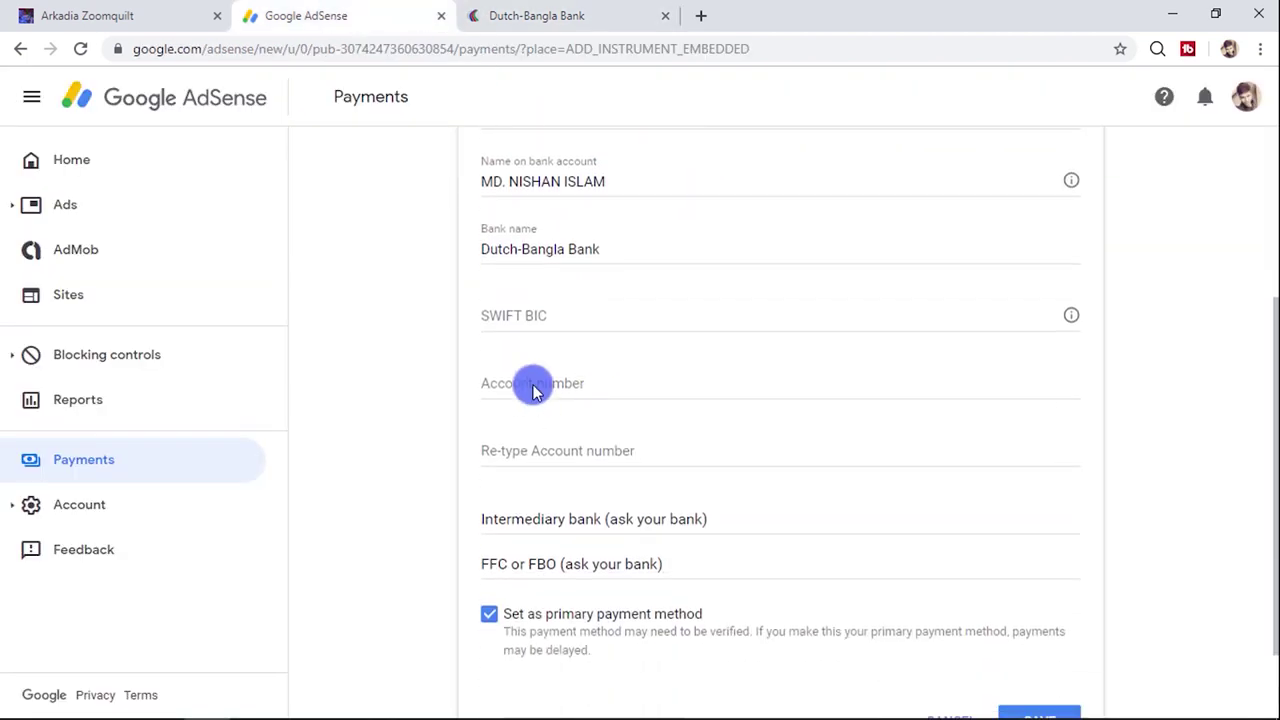
pyautogui.click(553, 315)
pyautogui.rightClick(552, 315)
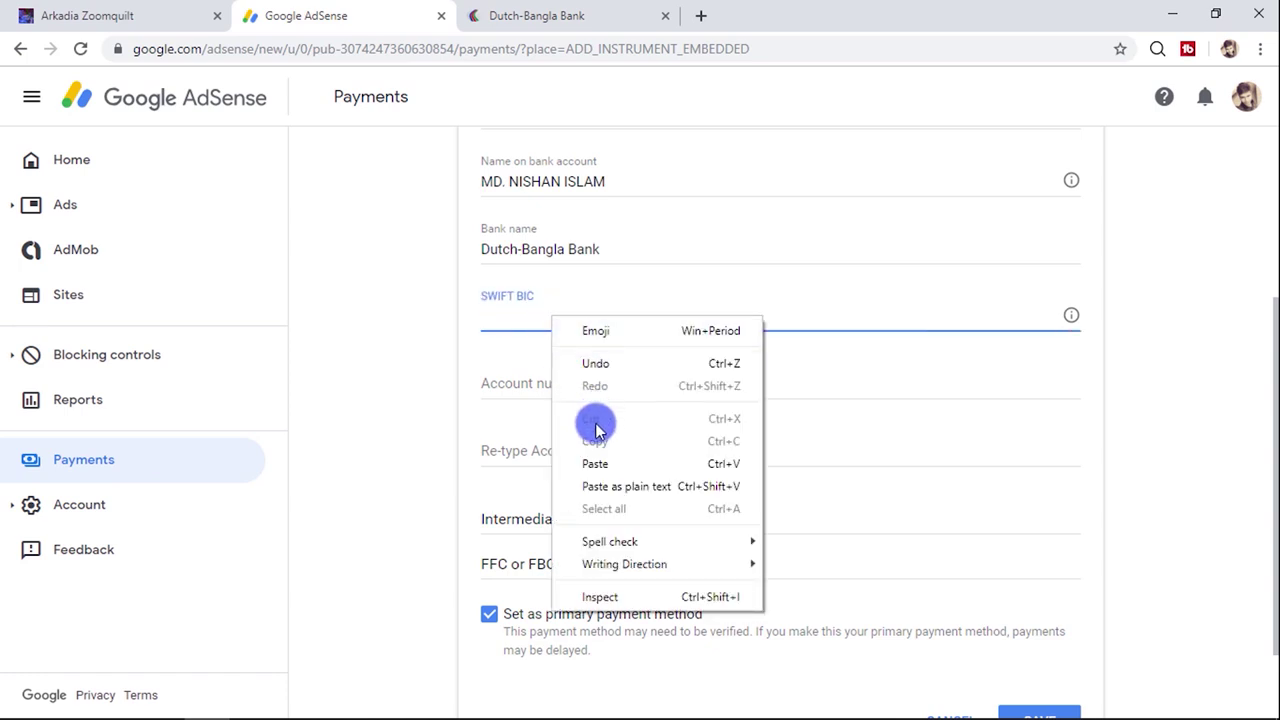
pyautogui.click(603, 465)
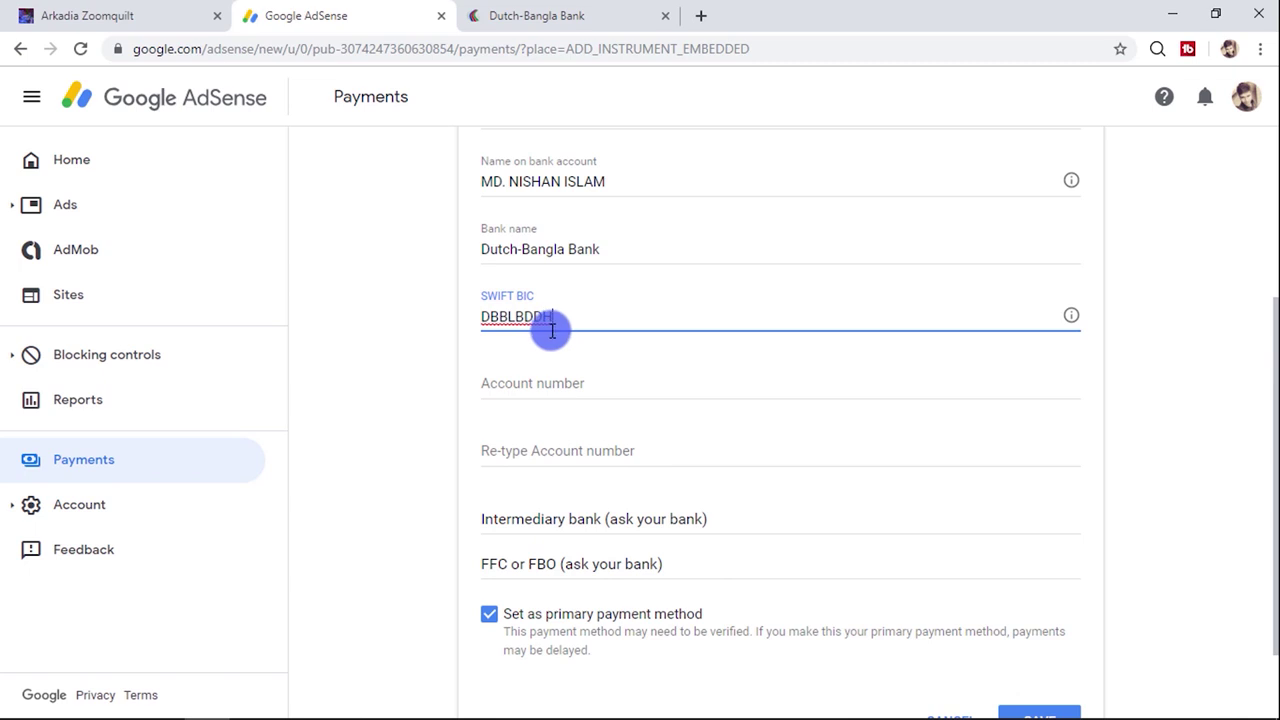
# Enter the bank account number and copy it into the re-type account number field.
pyautogui.click(575, 388)
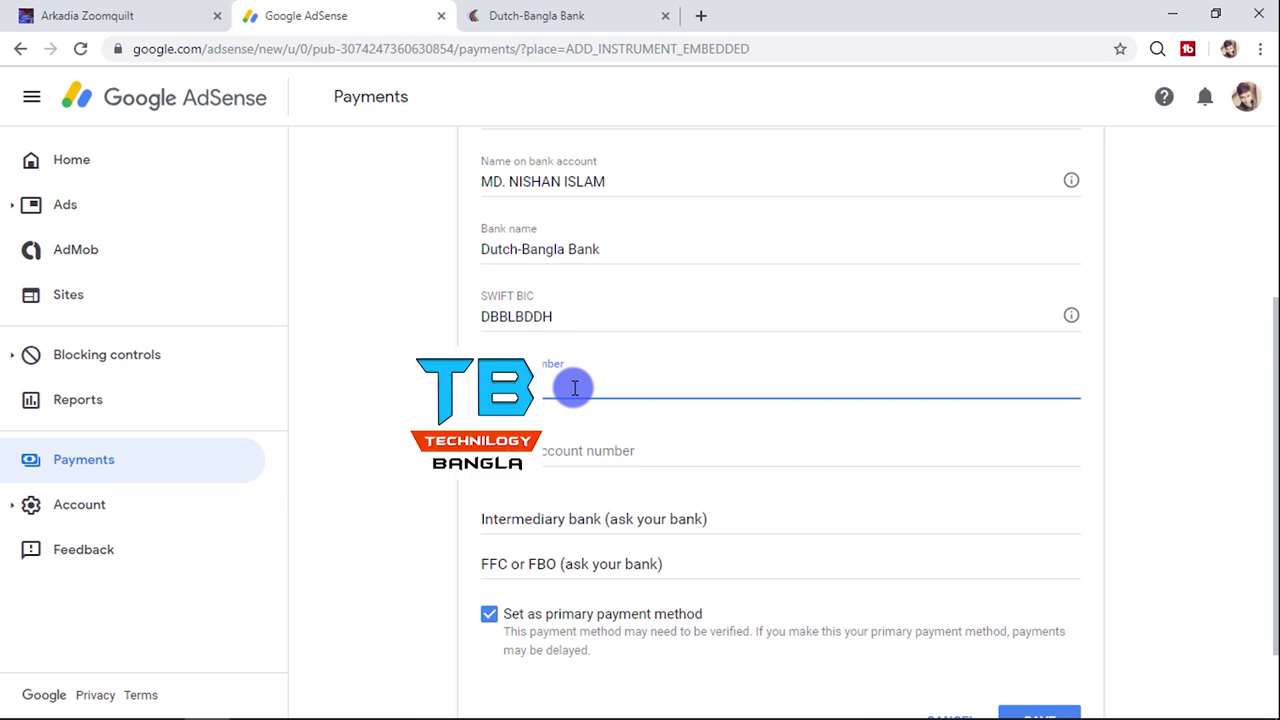
pyautogui.hotkey('ctrl', 'v')
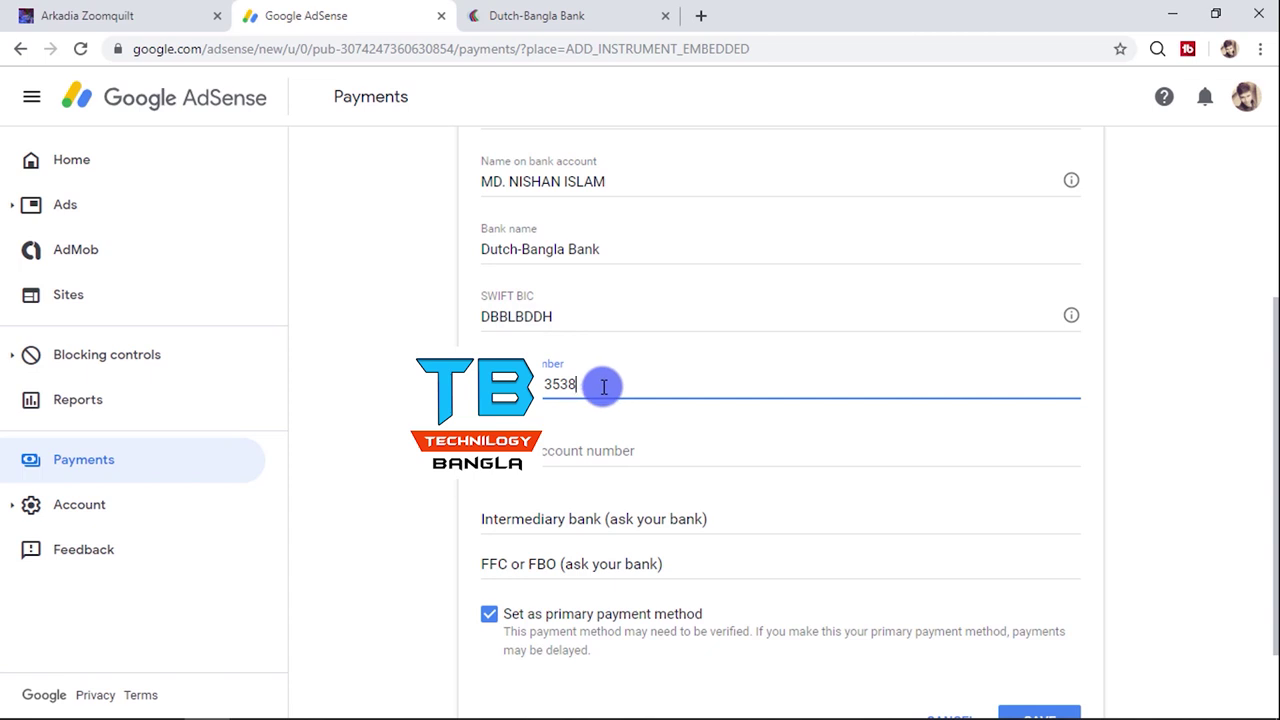
pyautogui.moveTo(604, 387); pyautogui.dragTo(540, 387)
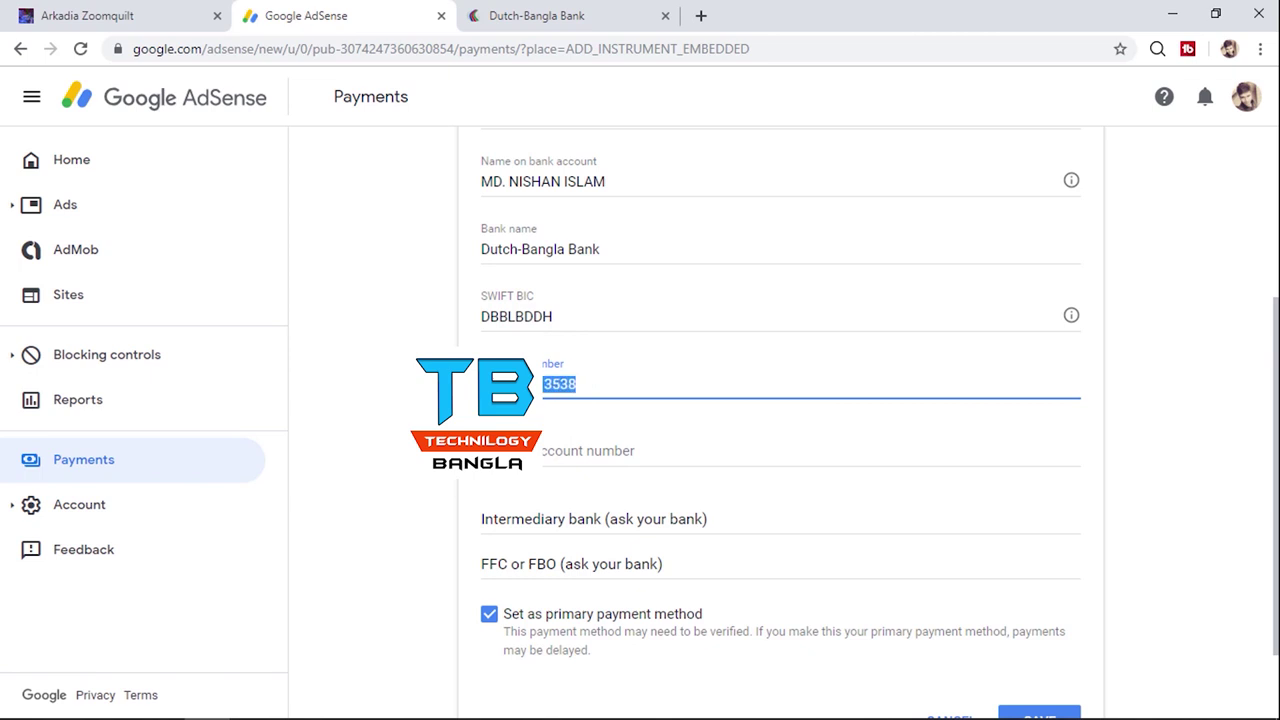
pyautogui.rightClick(500, 386)
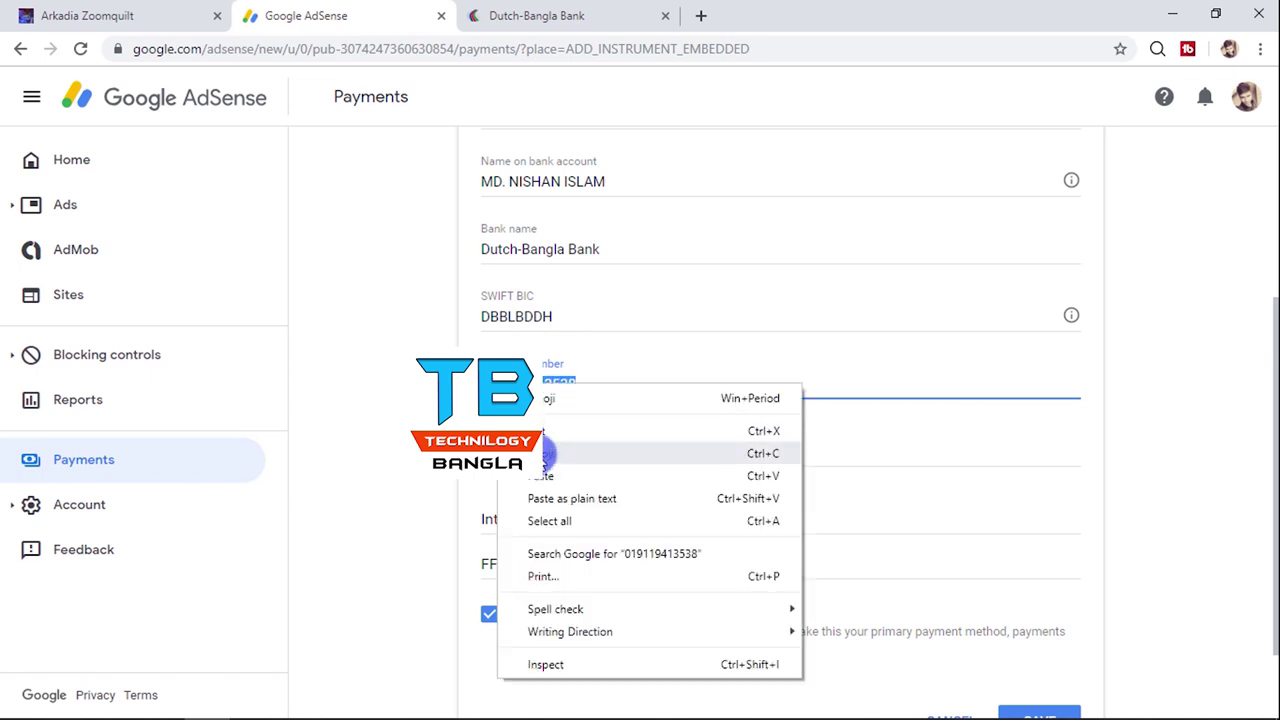
pyautogui.click(620, 449)
pyautogui.click(555, 455)
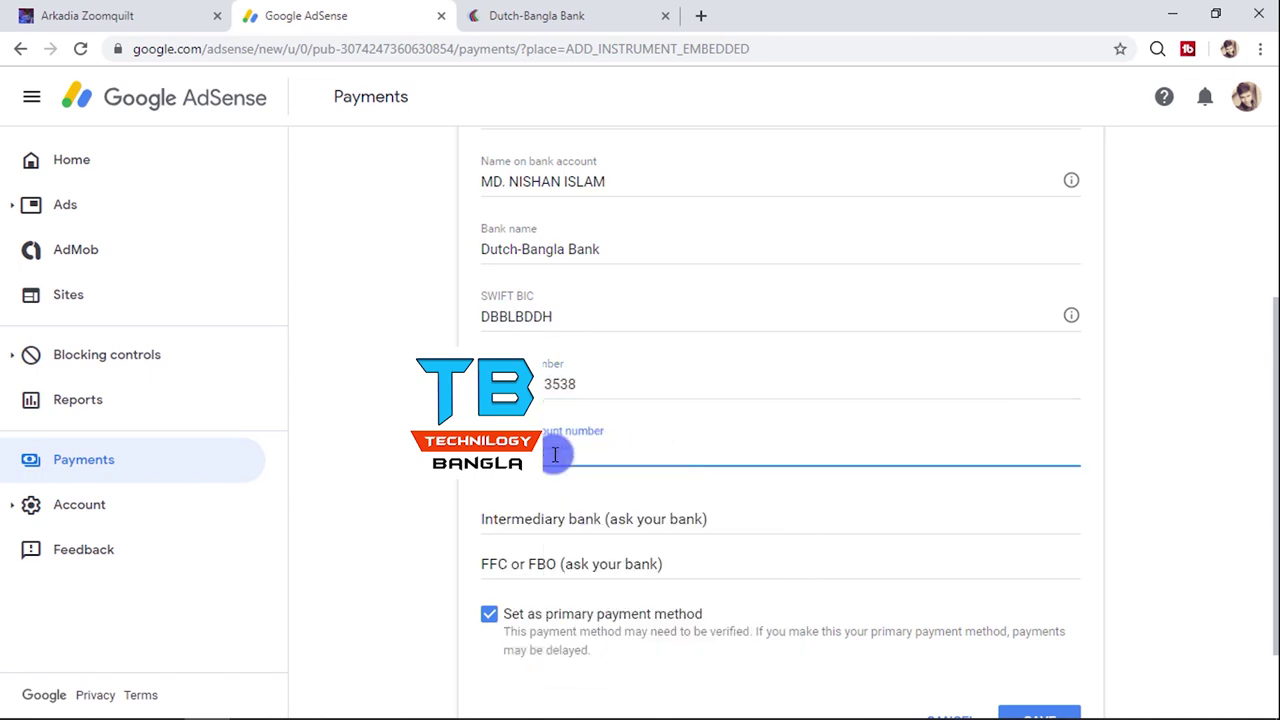
pyautogui.rightClick(560, 452)
pyautogui.click(642, 308)
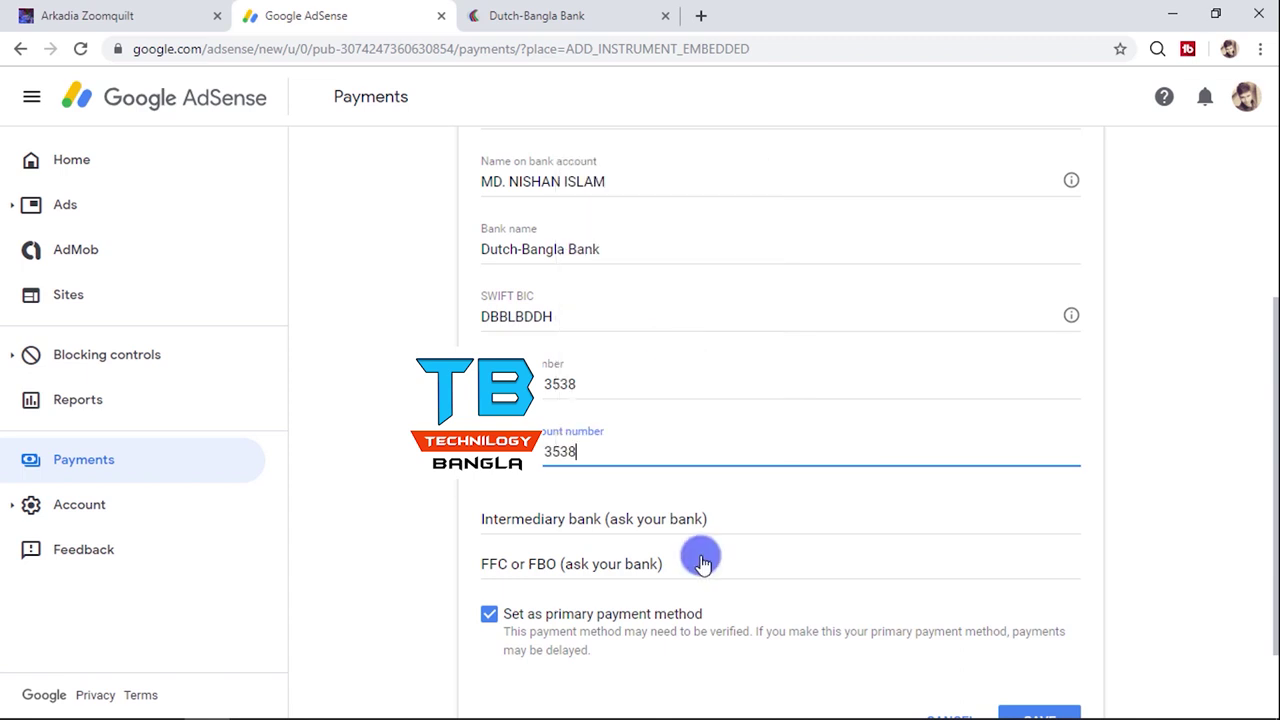
# Save the wire transfer details with the account set as the primary payment method.
pyautogui.scroll(-1, 615, 500)
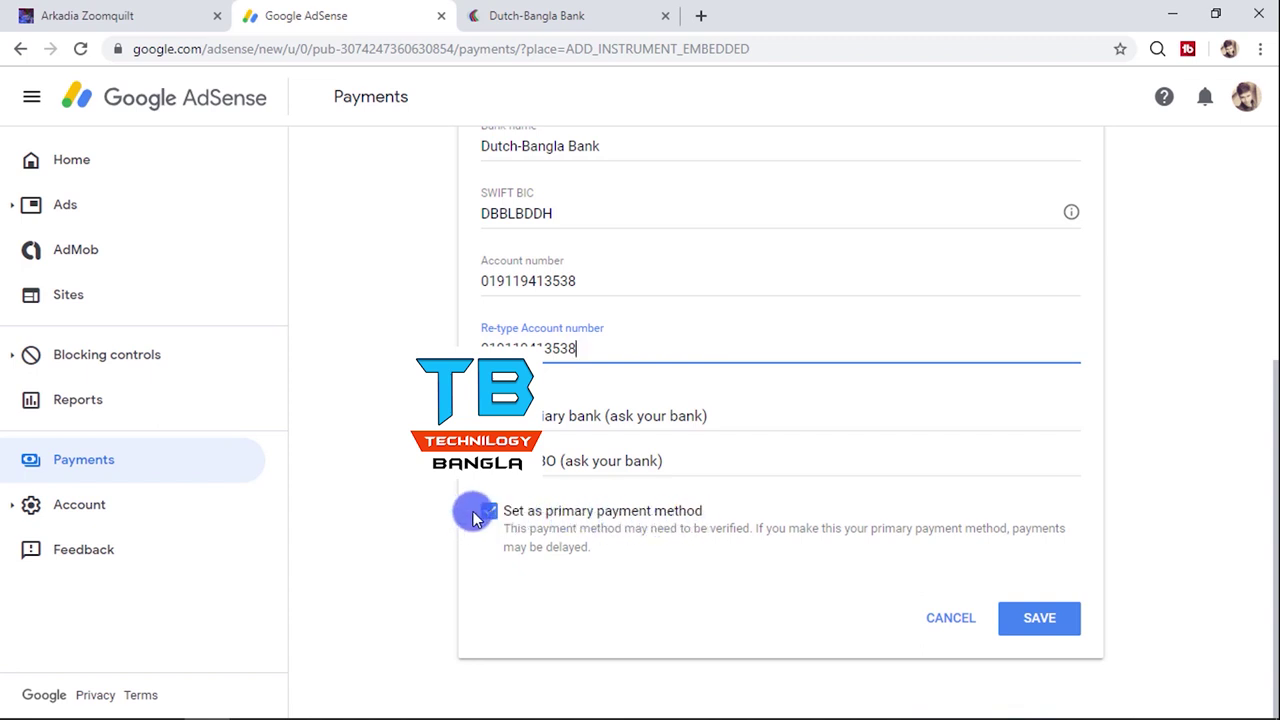
pyautogui.click(490, 514)
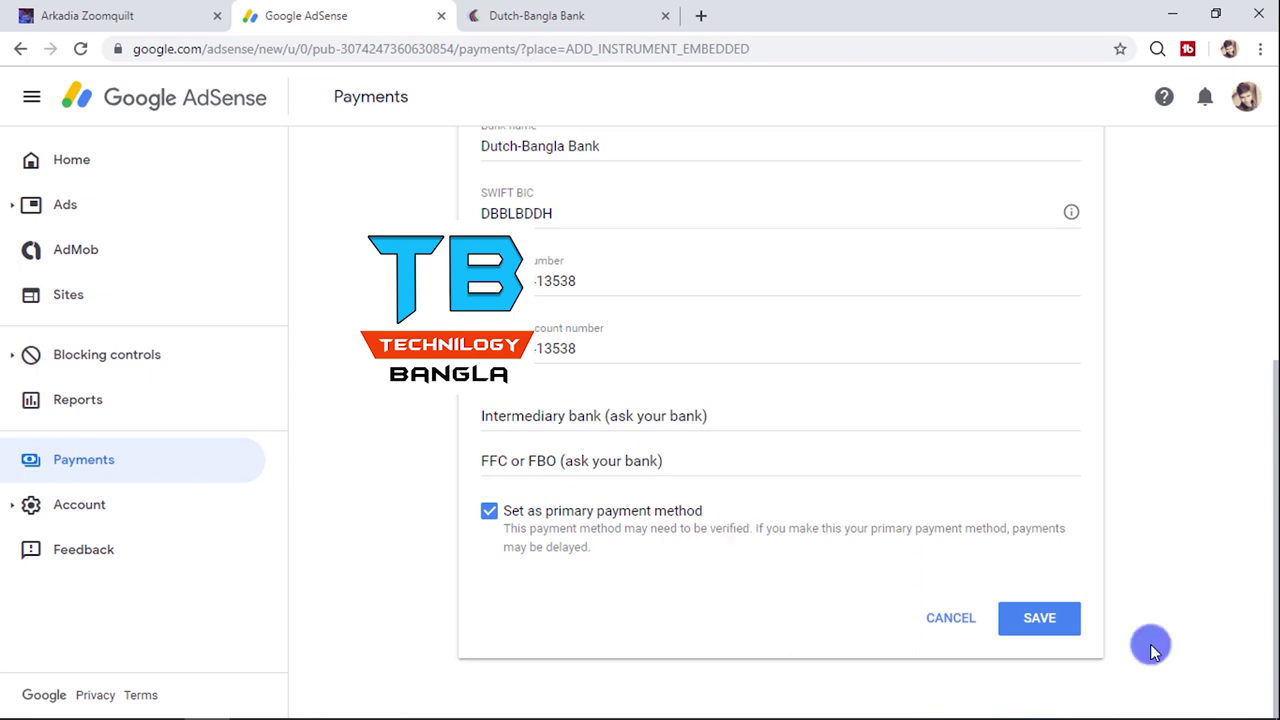
pyautogui.click(1052, 628)
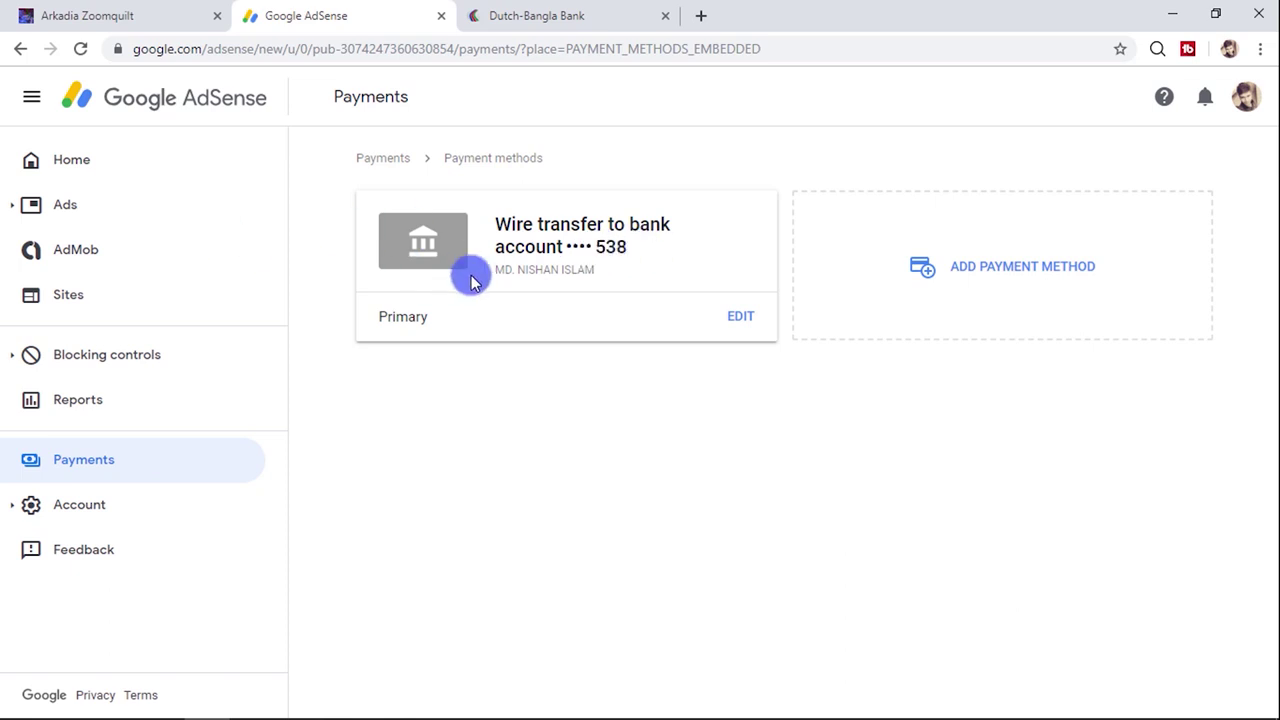
# Review the saved wire transfer method's editable details without changing them and return to the AdSense home page.
pyautogui.click(745, 318)
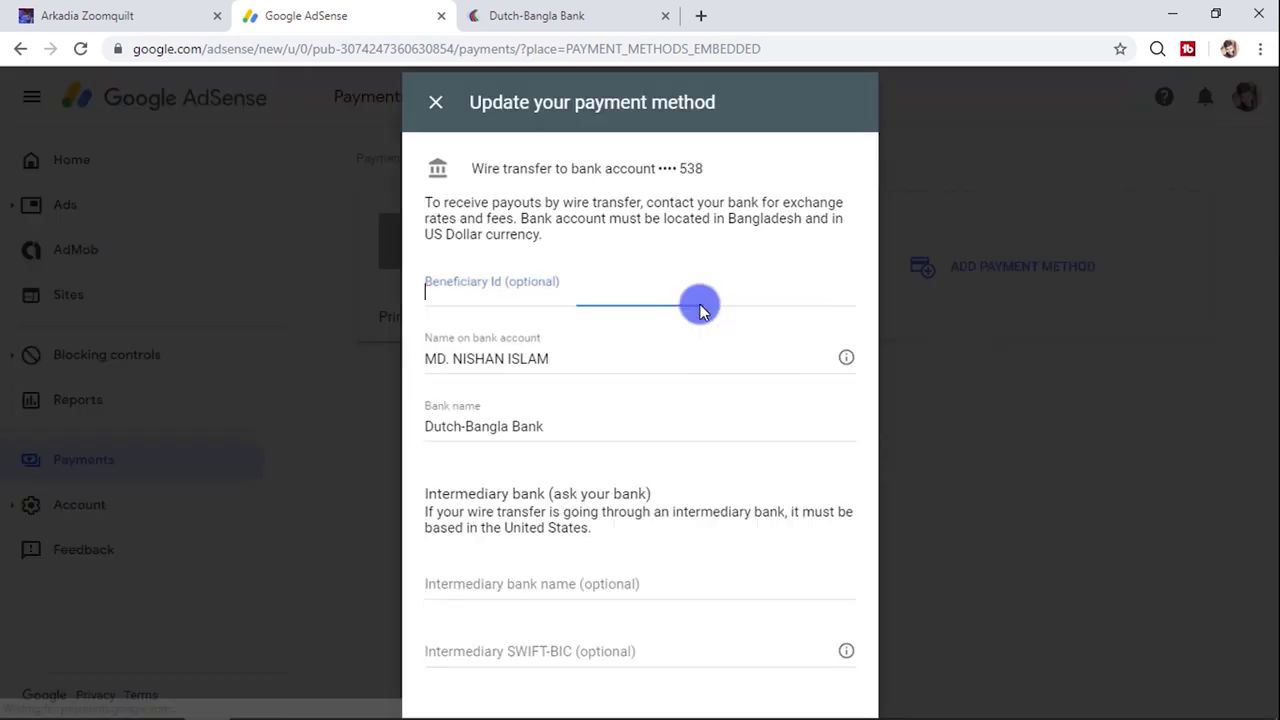
pyautogui.click(700, 302)
pyautogui.click(436, 102)
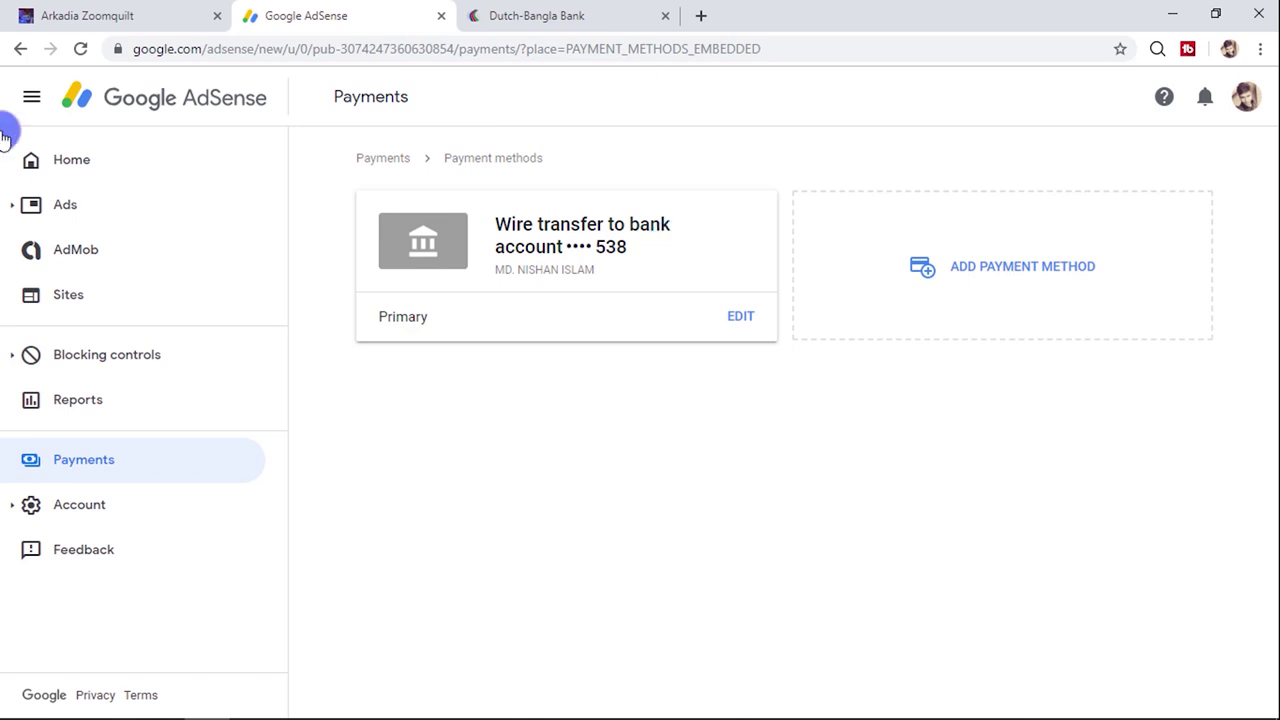
pyautogui.click(44, 162)
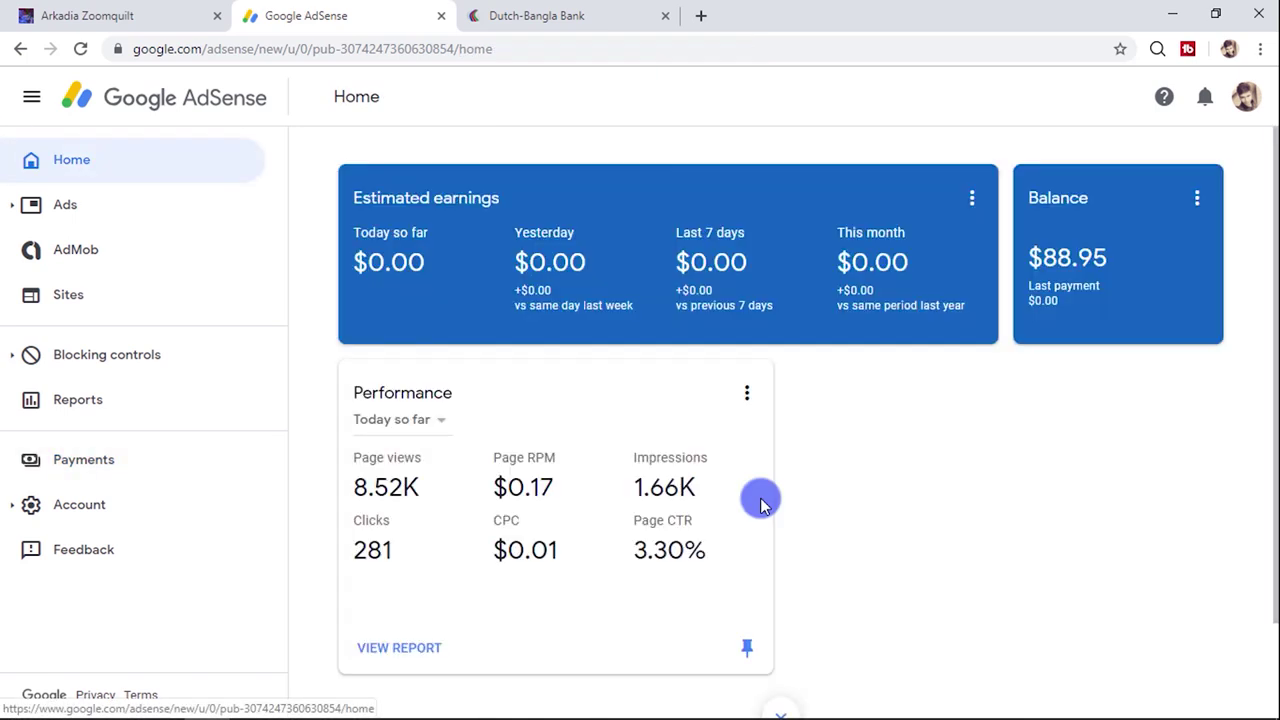